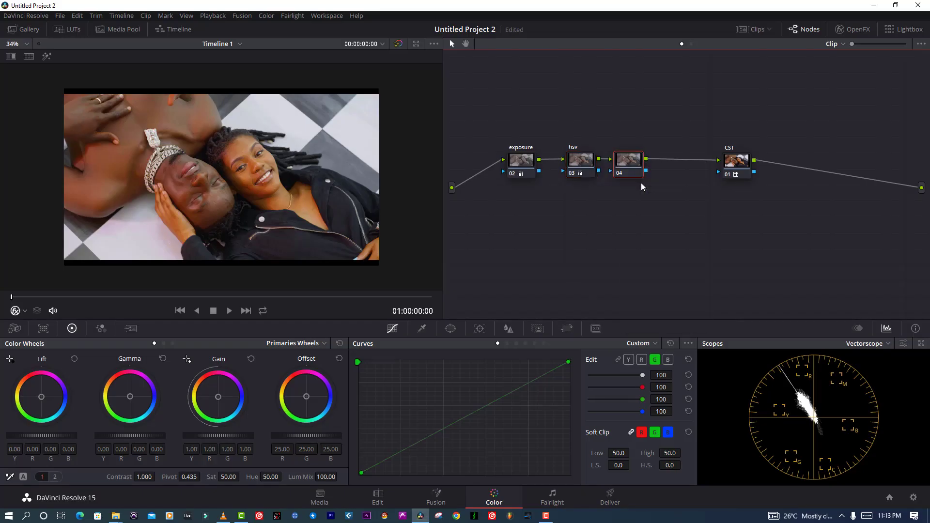
# Step: Label node 04 WHEEL and split-tone it with lift R -0.02, G 0.01 and gain R 1.05, G 0.98, B 1.02
pyautogui.write('EEL')
pyautogui.press('Return')
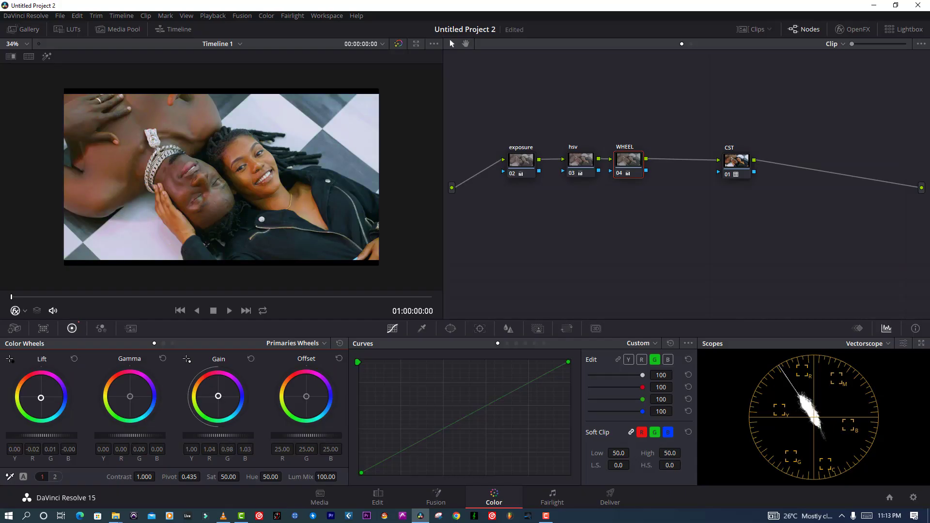
pyautogui.hotkey('ctrl', '=')
pyautogui.hotkey('ctrl', '=')
pyautogui.hotkey('ctrl', '=')
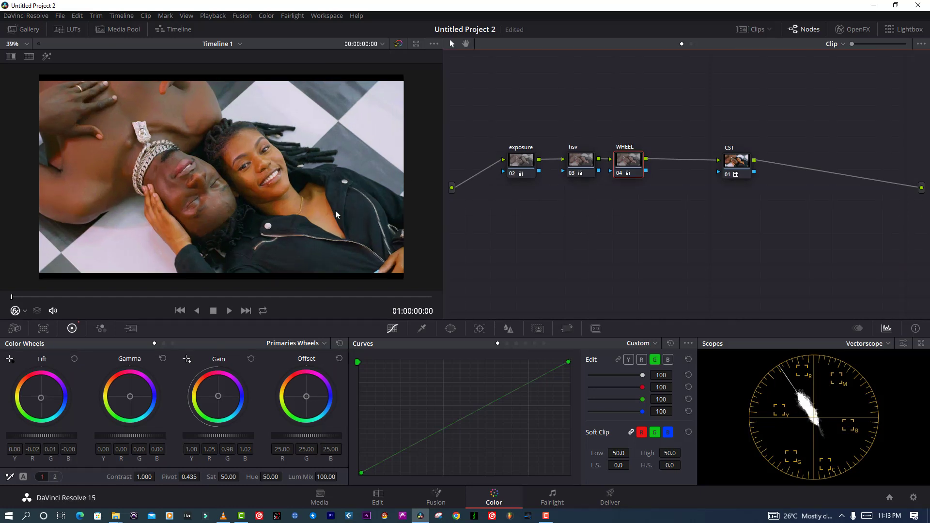
pyautogui.scroll(-2, 327, 204)
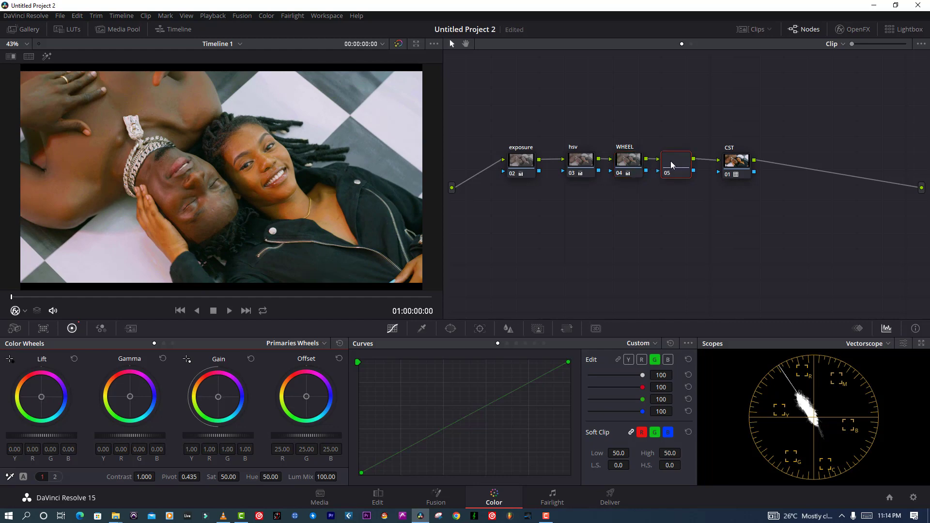
# Step: Label node 05 LOG WHEEL and set its log shadow colour to R 0.11, G -0.05, B 0.10
pyautogui.rightClick(671, 164)
pyautogui.click(711, 185)
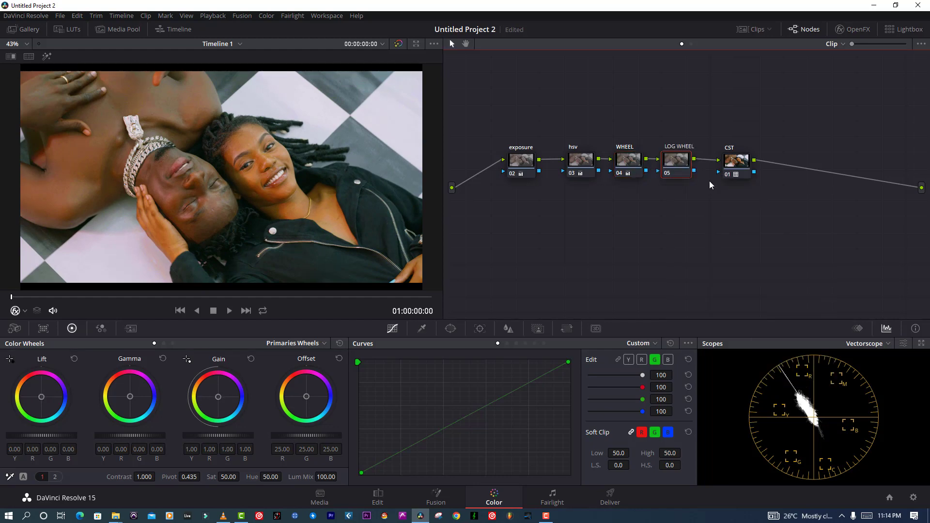
pyautogui.scroll(2, 321, 239)
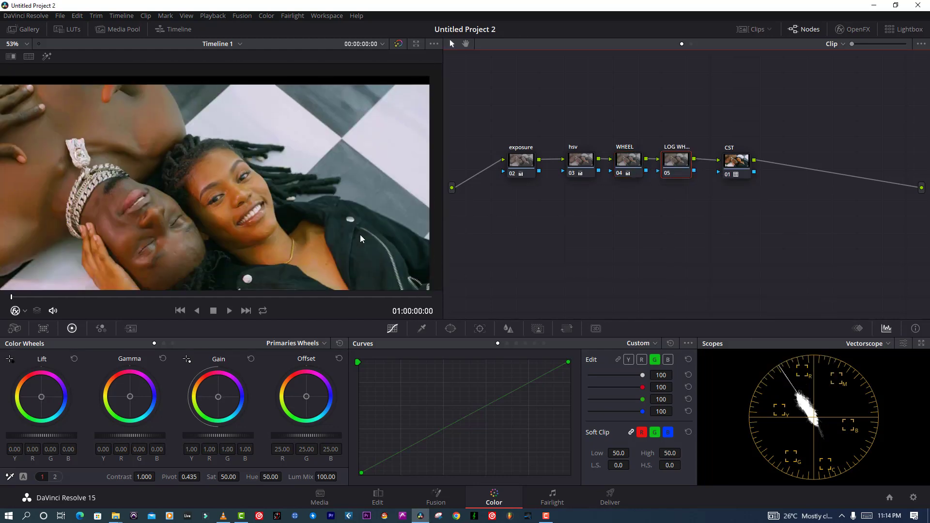
pyautogui.scroll(4, 346, 227)
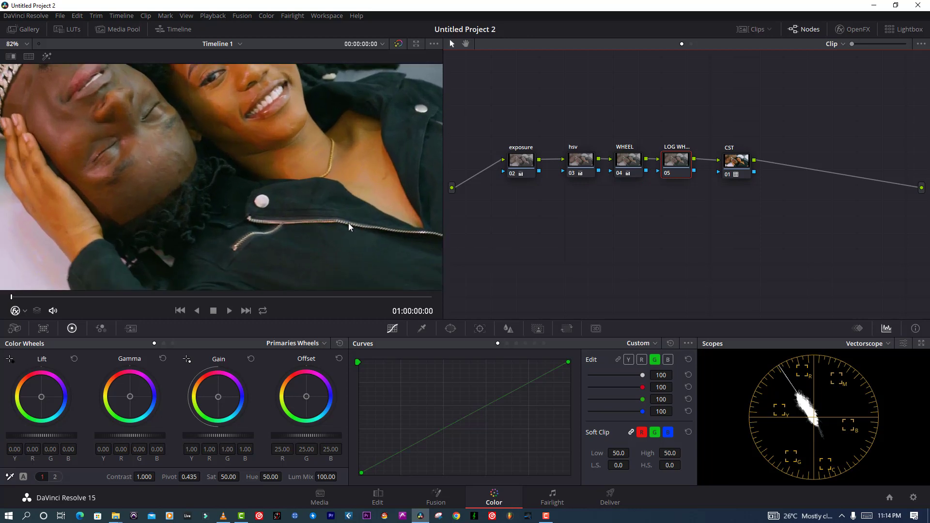
pyautogui.click(173, 343)
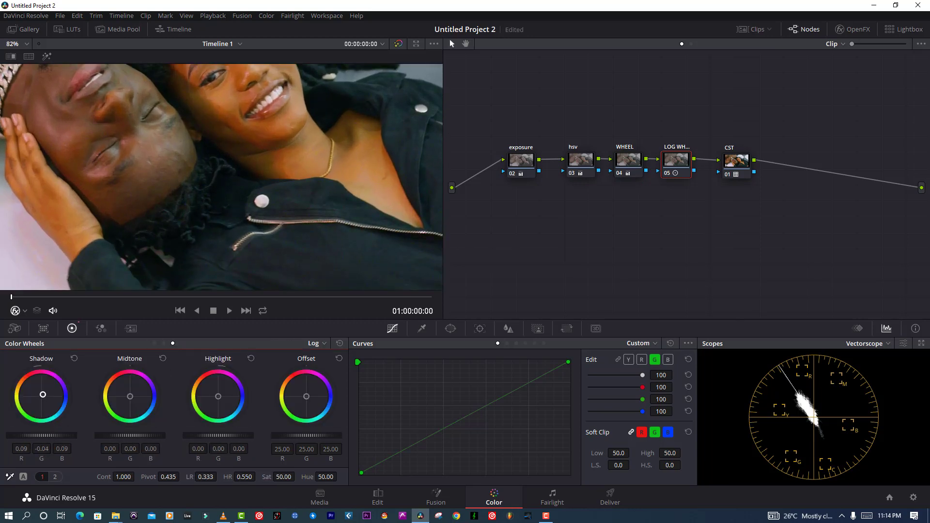
pyautogui.scroll(-4, 317, 234)
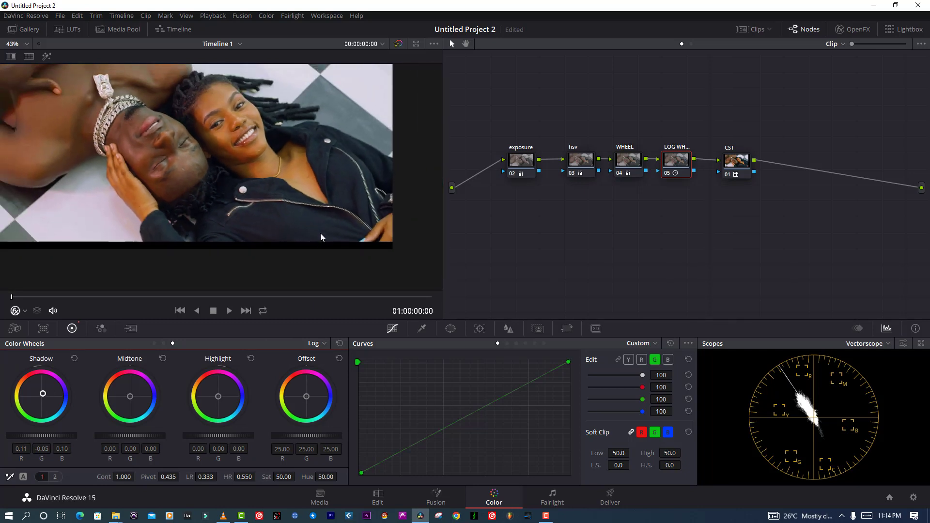
# Step: Fit the image in the viewer and preview the graded clip full screen
pyautogui.click(27, 43)
pyautogui.click(12, 56)
pyautogui.hotkey('ctrl', 'f')
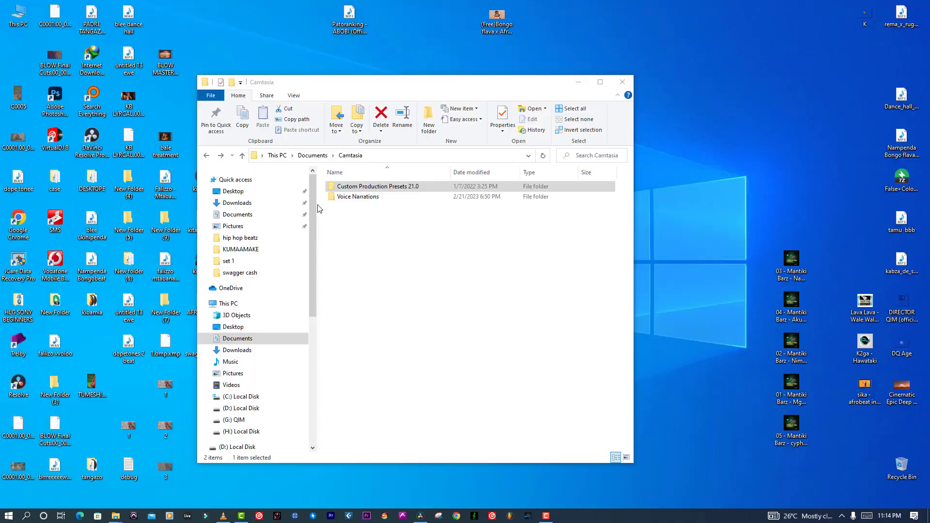
pyautogui.press('Escape')
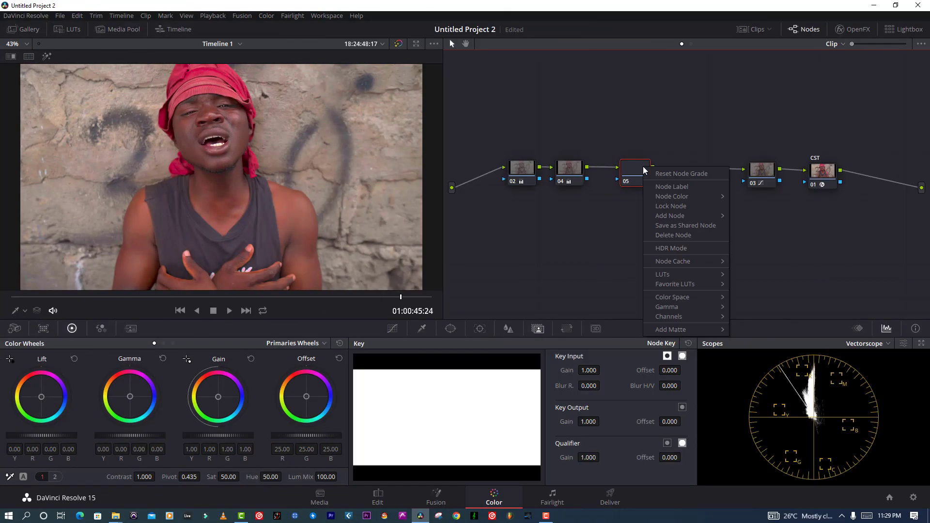
# Step: Add a parallel node beneath node 05 and sample a tone near the man's head with the HSL qualifier, showing the highlighted selection
pyautogui.click(645, 207)
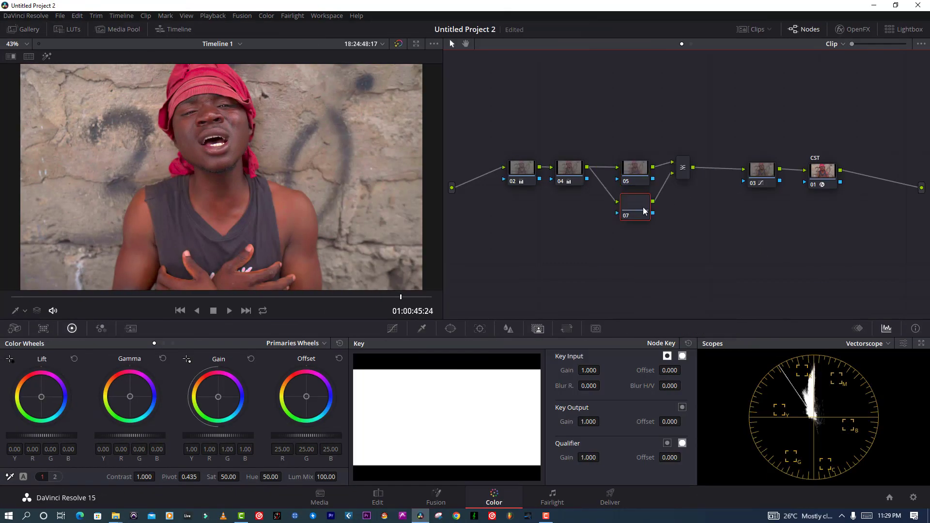
pyautogui.click(421, 328)
pyautogui.click(242, 135)
pyautogui.click(46, 56)
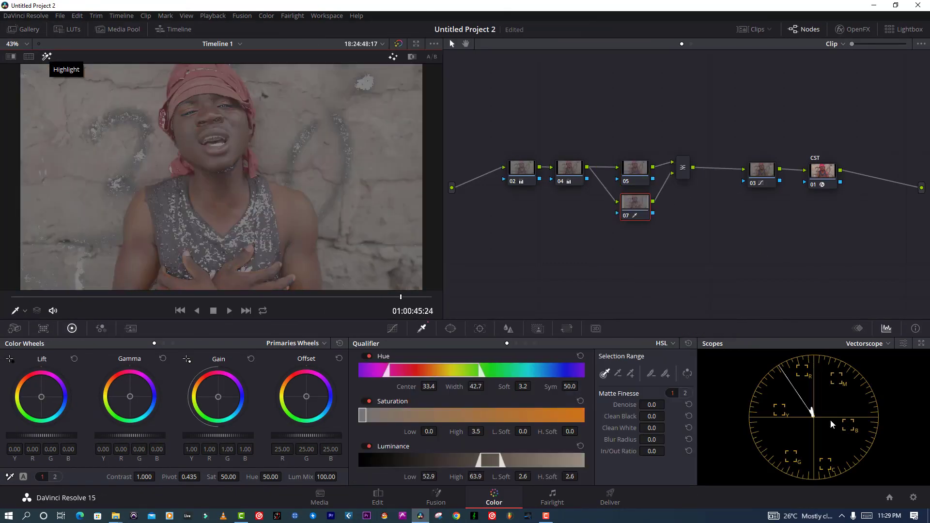
# Step: Refine the qualifier key to hue width 6.4, denoise 13.4 and blur radius 17.8, then hide the highlight and select node 05
pyautogui.scroll(-2, 486, 386)
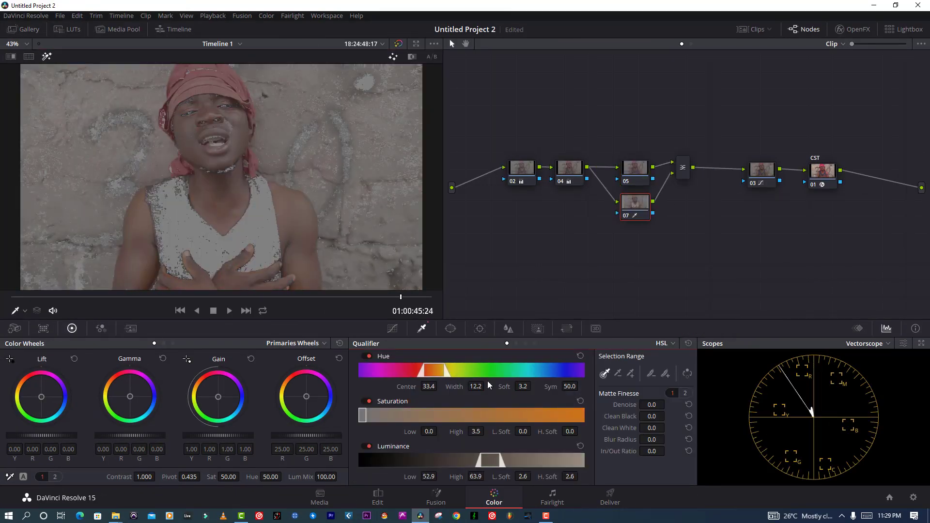
pyautogui.scroll(-3, 487, 386)
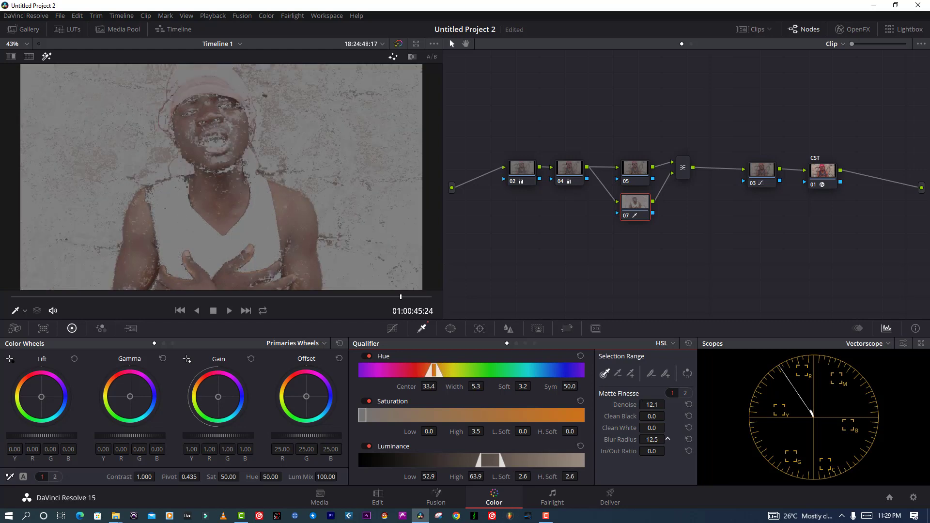
pyautogui.click(47, 56)
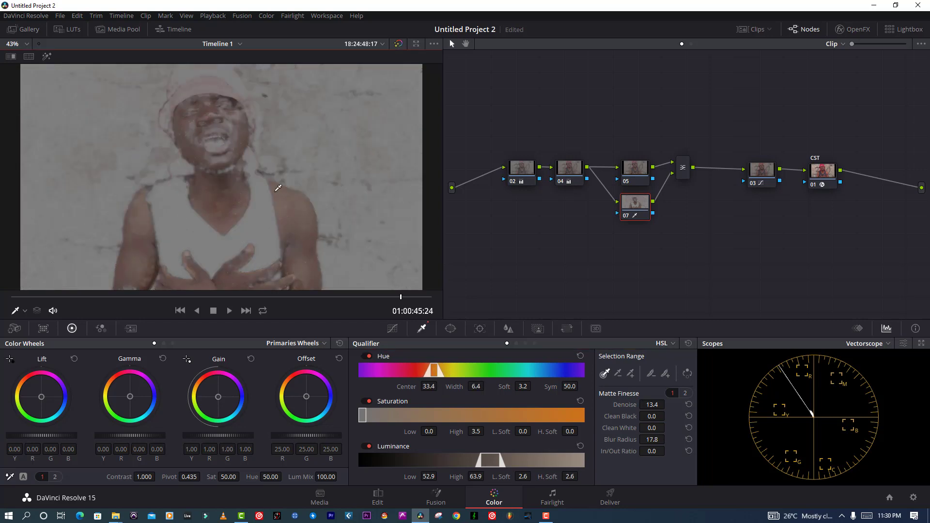
pyautogui.click(638, 174)
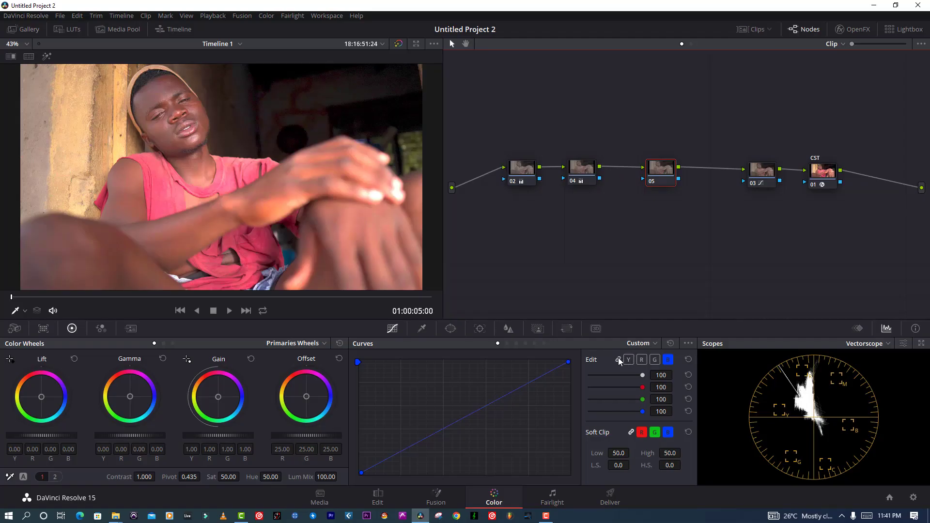
# Step: Label node 05 S/T, unlink its curve channels and split-tone it by lifting blue and green shadows and lowering red shadows and blue highlights
pyautogui.click(619, 360)
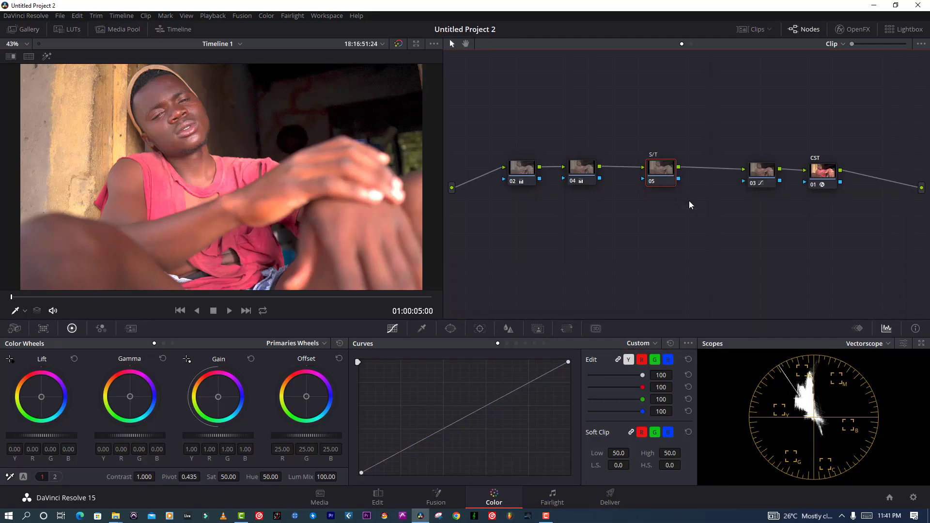
pyautogui.click(618, 359)
pyautogui.moveTo(361, 474); pyautogui.dragTo(364, 470)
pyautogui.click(654, 359)
pyautogui.click(642, 360)
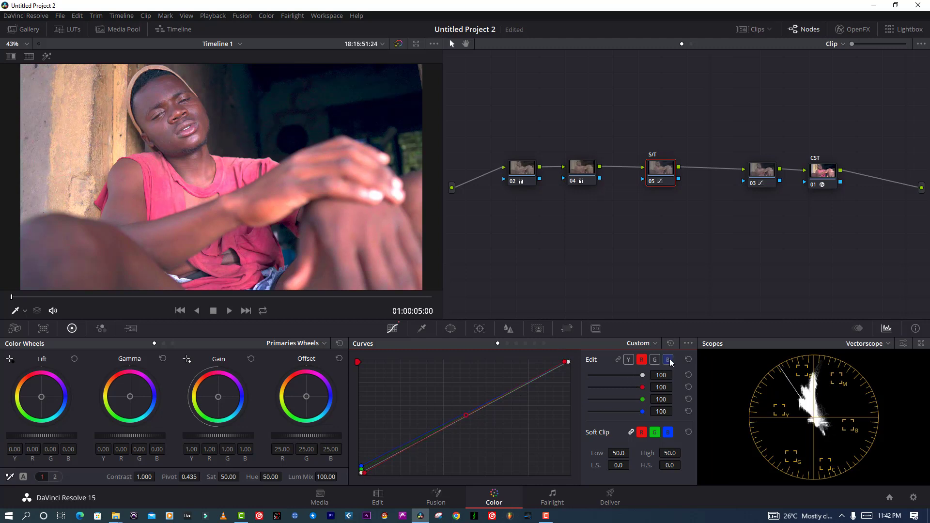
pyautogui.moveTo(569, 367); pyautogui.dragTo(570, 365)
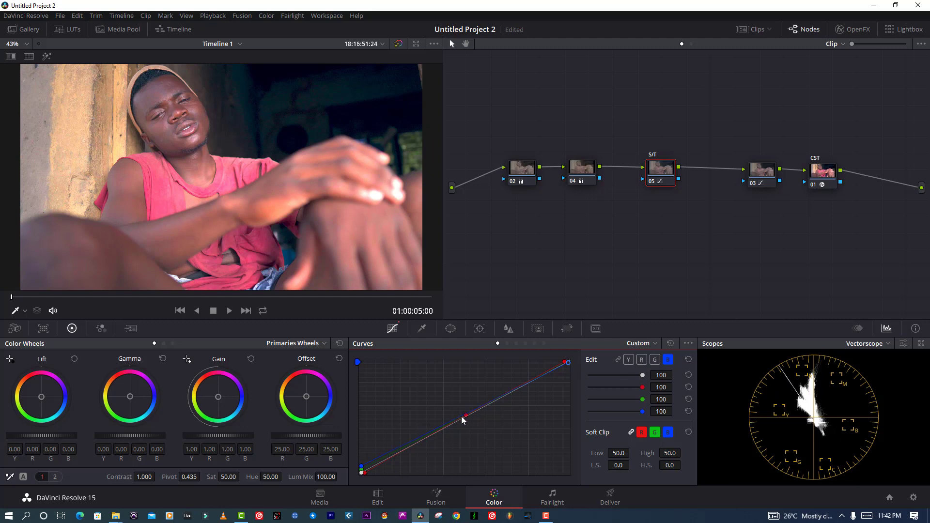
pyautogui.moveTo(464, 420); pyautogui.dragTo(464, 420)
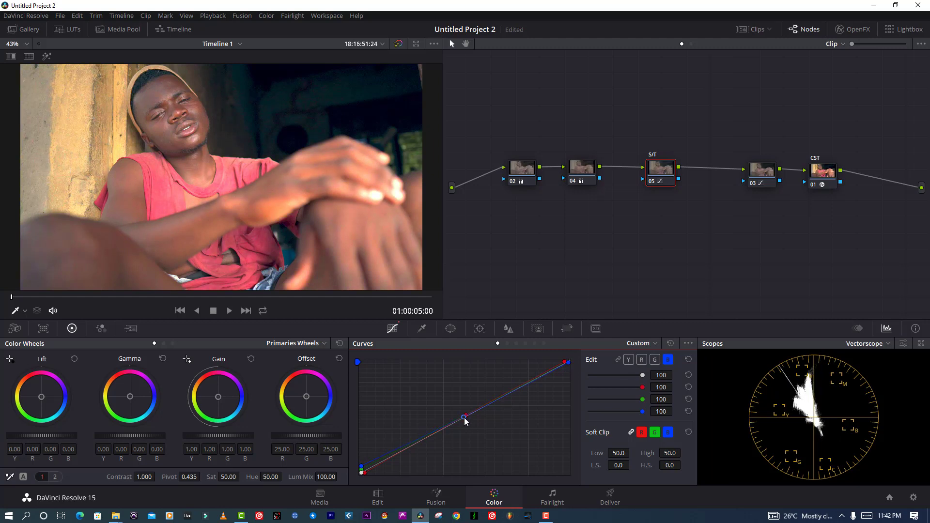
# Step: Compare the image with the S/T node disabled and enabled
pyautogui.click(653, 181)
pyautogui.click(653, 181)
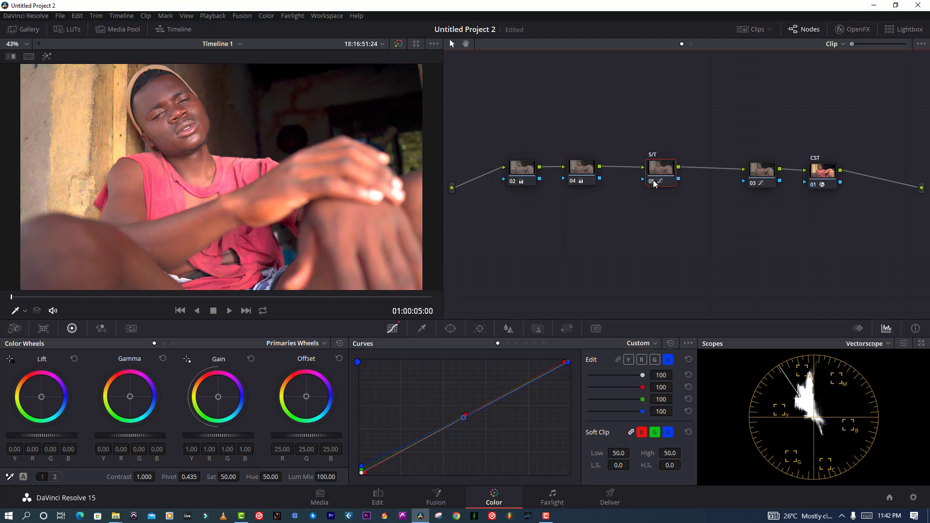
pyautogui.click(654, 183)
pyautogui.click(653, 184)
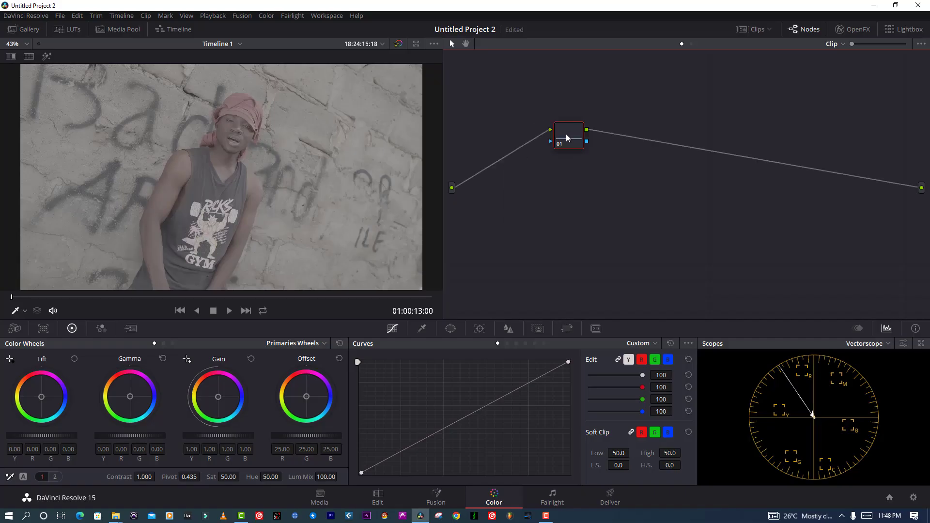
# Step: Add a serial node, and in the IDT node's Color Space Transform set the input colour space to REDWideGamutRGB and choose an input gamma
pyautogui.hotkey('alt', 's')
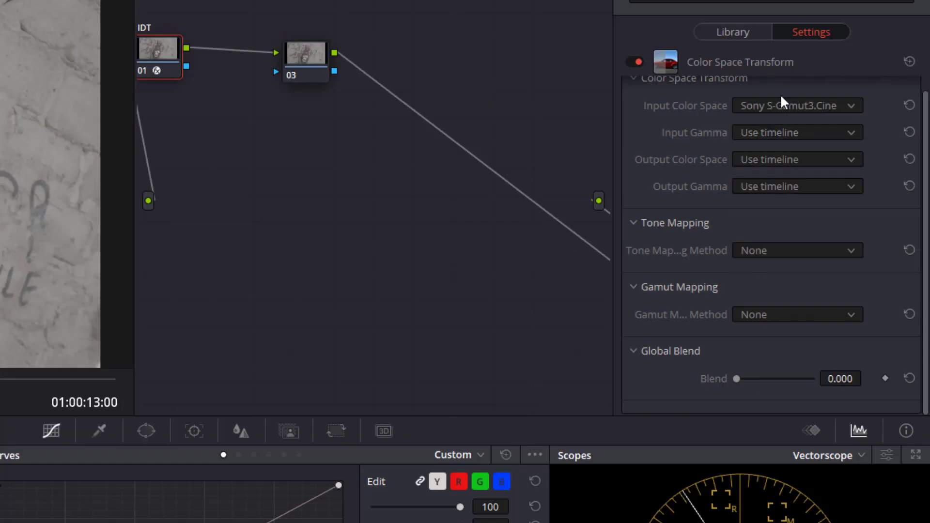
pyautogui.click(829, 133)
pyautogui.click(816, 183)
pyautogui.click(829, 146)
pyautogui.click(795, 284)
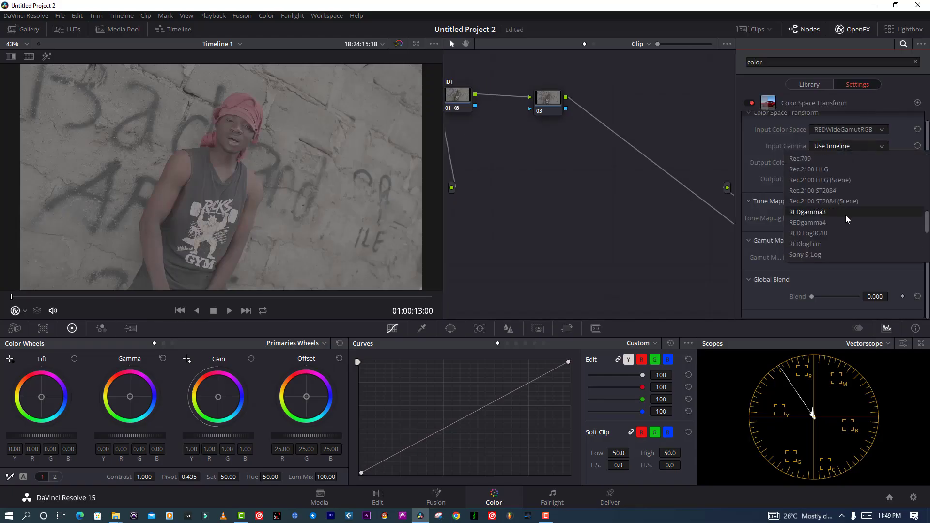
pyautogui.click(844, 215)
pyautogui.click(845, 163)
pyautogui.scroll(-5, 825, 277)
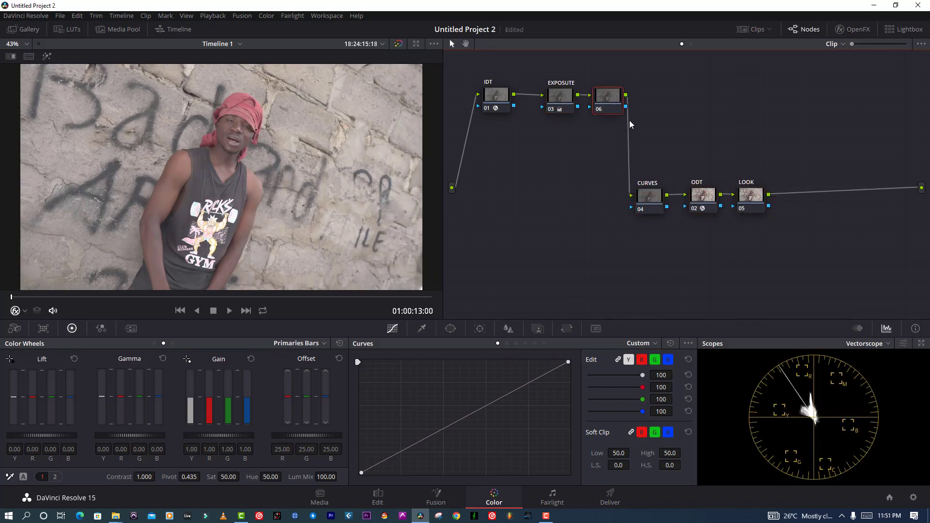
# Step: Label node 06 HSV, adjust its active channels and set its gain to 1.75
pyautogui.rightClick(614, 99)
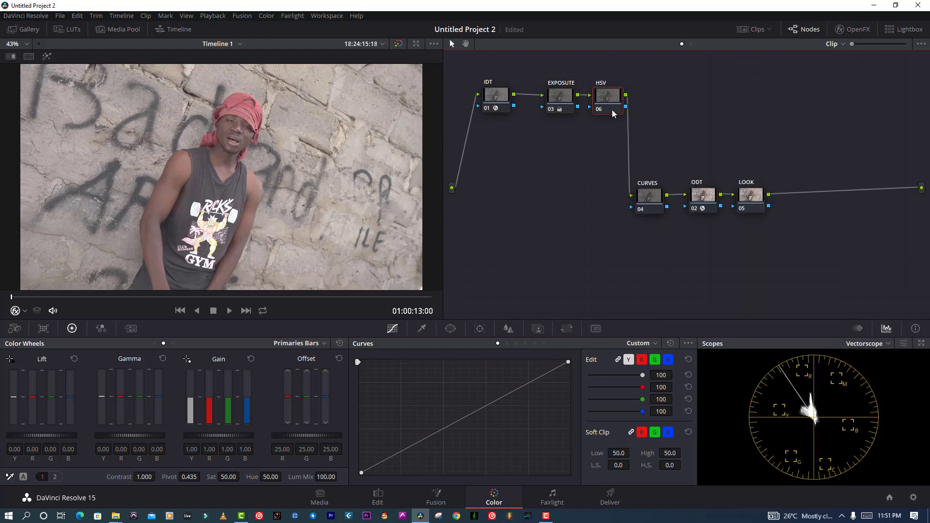
pyautogui.rightClick(607, 100)
pyautogui.moveTo(631, 249)
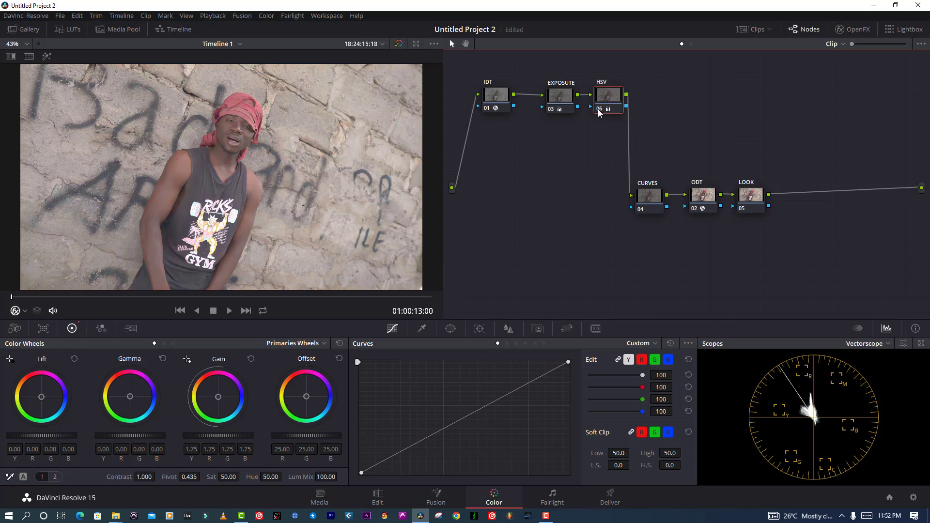
# Step: Add a serial node labelled S.T after HSV, with lift R -0.02, G 0.01, B 0.01 and gain R 1.05, G 0.99, B 0.98
pyautogui.hotkey('alt', 's')
pyautogui.moveTo(544, 213); pyautogui.dragTo(675, 115)
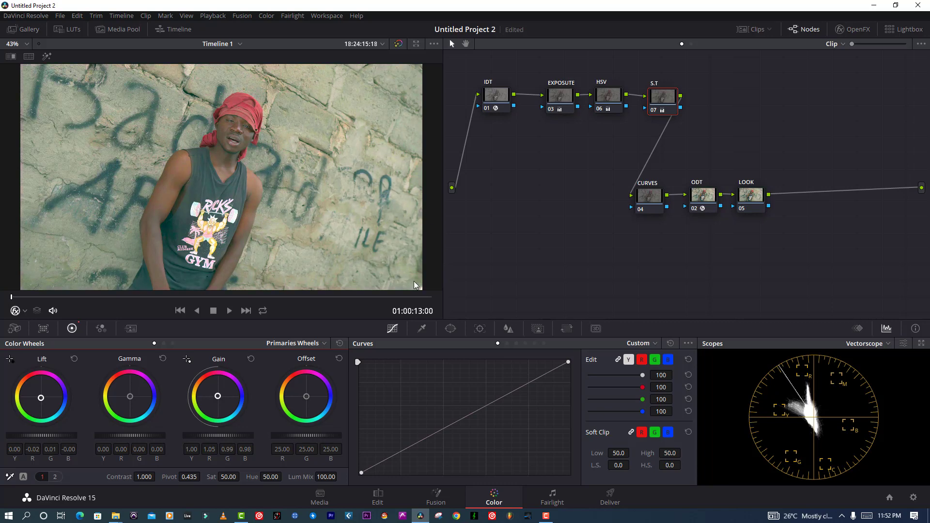
pyautogui.moveTo(655, 102); pyautogui.dragTo(656, 99)
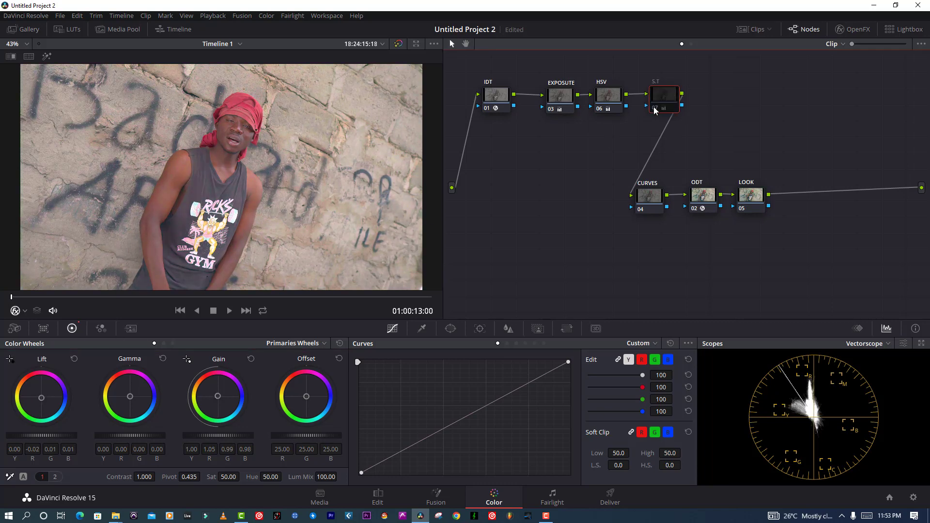
# Step: Add a serial node after S.T, label it WHEEL and set its log shadow colour to about R 0.05, G -0.02, B 0.07
pyautogui.hotkey('alt', 's')
pyautogui.click(173, 343)
pyautogui.scroll(5, 222, 177)
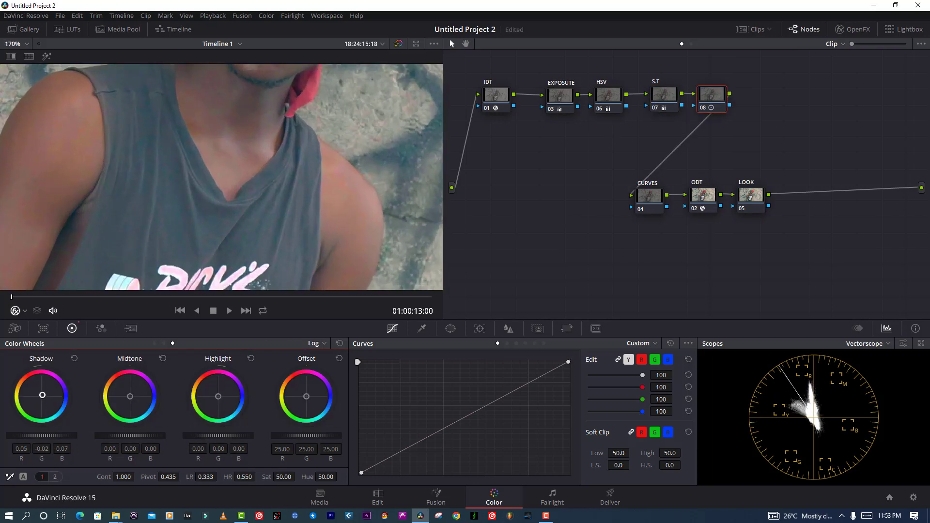
pyautogui.scroll(-5, 260, 218)
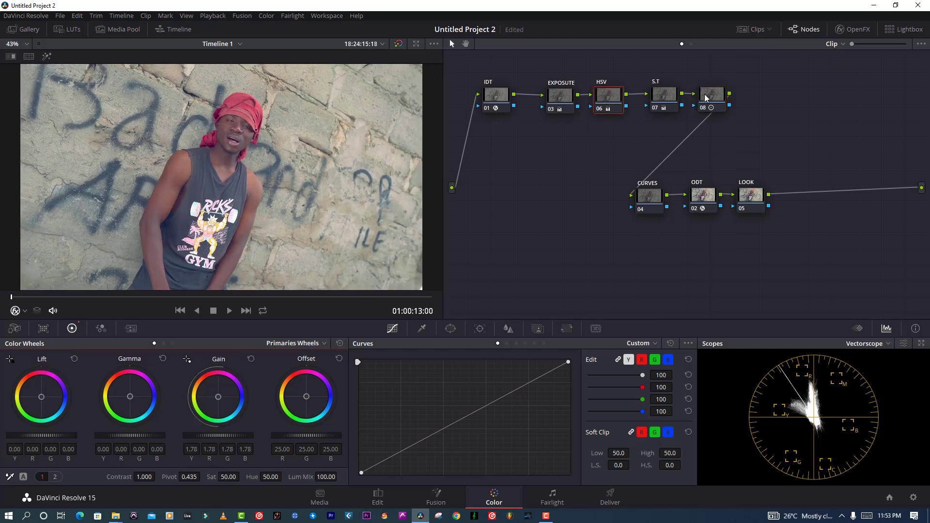
pyautogui.click(706, 98)
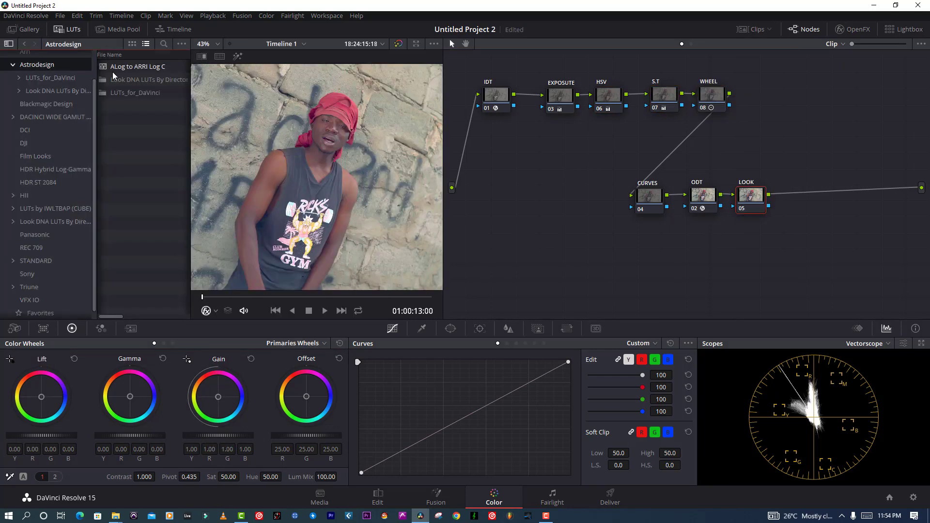
# Step: Apply the Look 6 LUT from the Looks folder of the Look DNA LUTs to the LOOK node and close the LUT browser
pyautogui.doubleClick(113, 79)
pyautogui.doubleClick(126, 66)
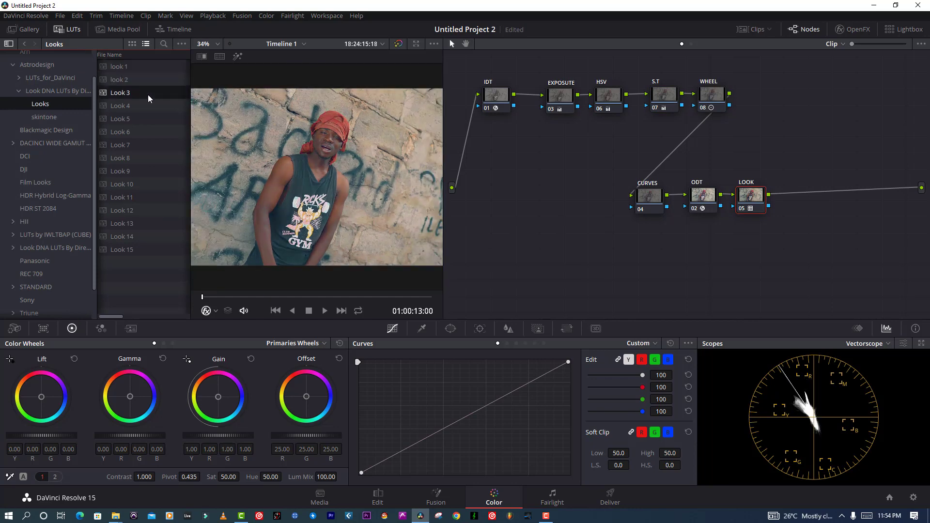
pyautogui.doubleClick(127, 132)
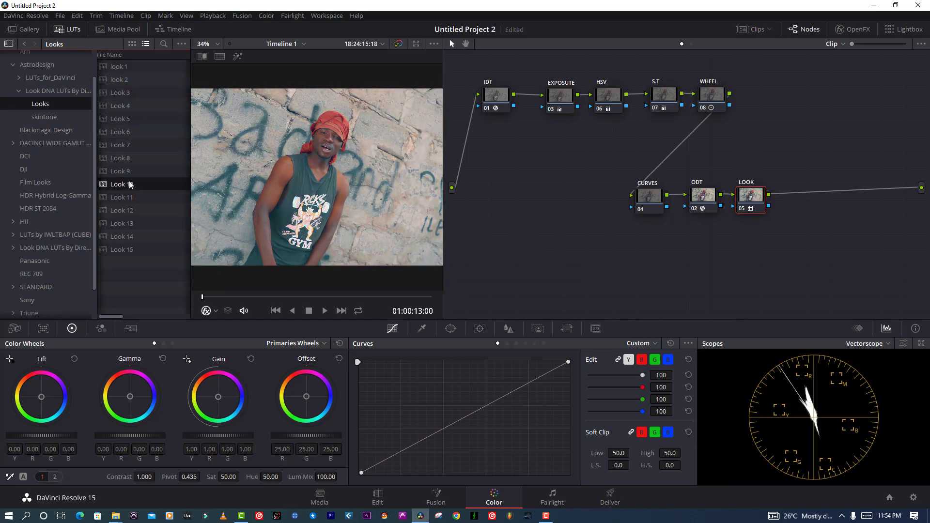
pyautogui.click(68, 29)
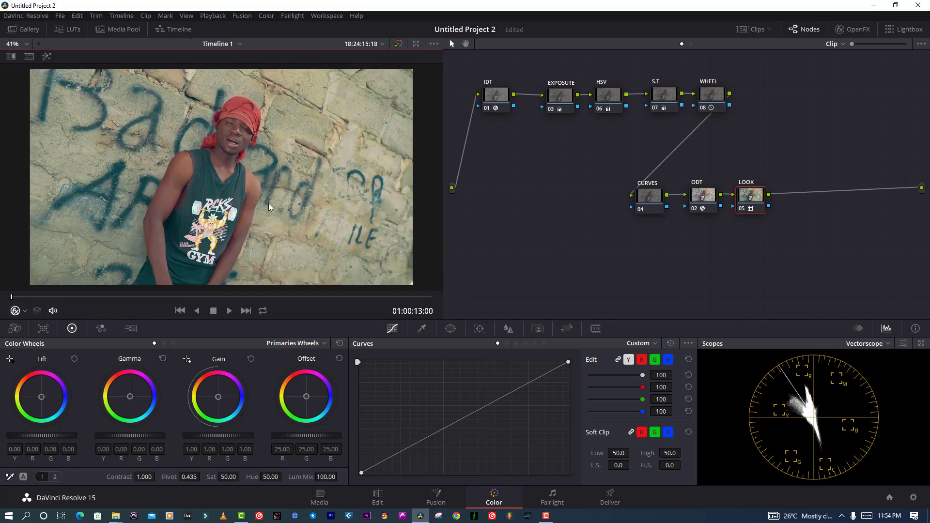
# Step: Refine the S.T node with lift R -0.04, G 0.01, B 0.01, gain R 1.06, G 0.98, B 0.98 and key output gain 0.386
pyautogui.click(664, 95)
pyautogui.moveTo(41, 397); pyautogui.dragTo(41, 398)
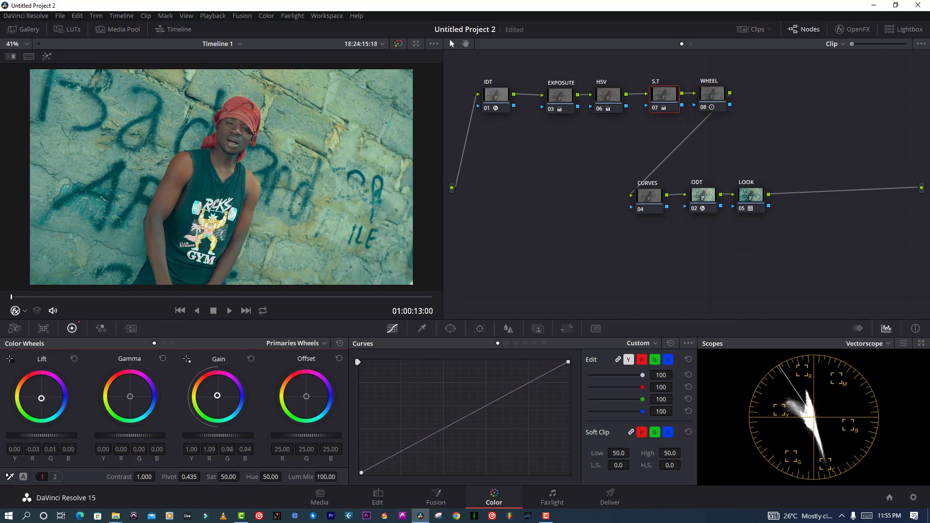
pyautogui.click(538, 328)
pyautogui.moveTo(588, 421); pyautogui.dragTo(572, 421)
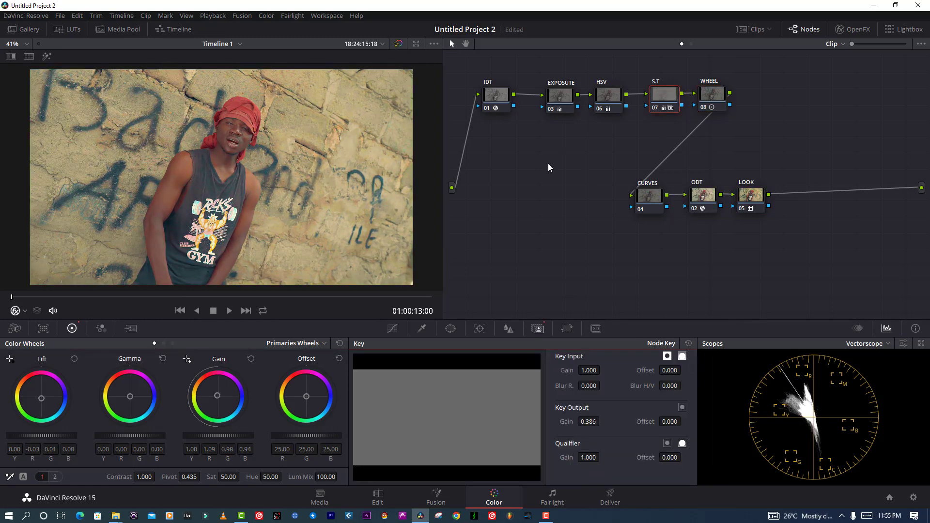
pyautogui.moveTo(41, 398); pyautogui.dragTo(42, 398)
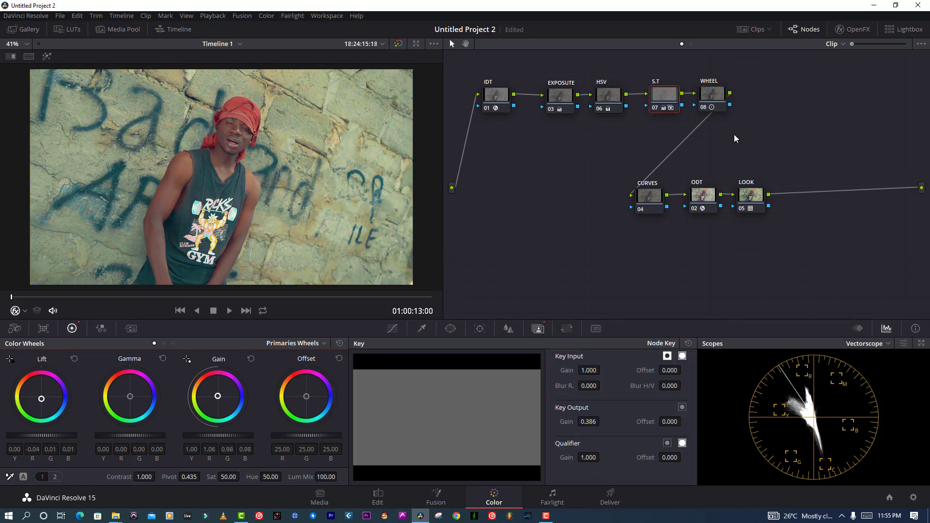
# Step: Add a serial node after LOOK and isolate the skin with the HSL qualifier, using hue width 16.4, denoise 33.2 and blur radius 16.1
pyautogui.click(750, 195)
pyautogui.hotkey('alt', 's')
pyautogui.click(422, 328)
pyautogui.click(107, 83)
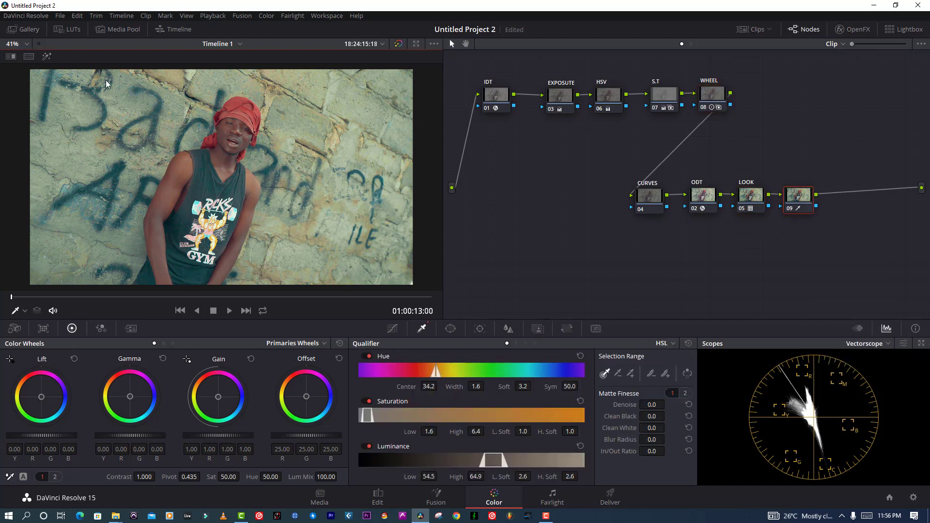
pyautogui.moveTo(484, 386); pyautogui.dragTo(486, 386)
pyautogui.moveTo(652, 405); pyautogui.dragTo(659, 448)
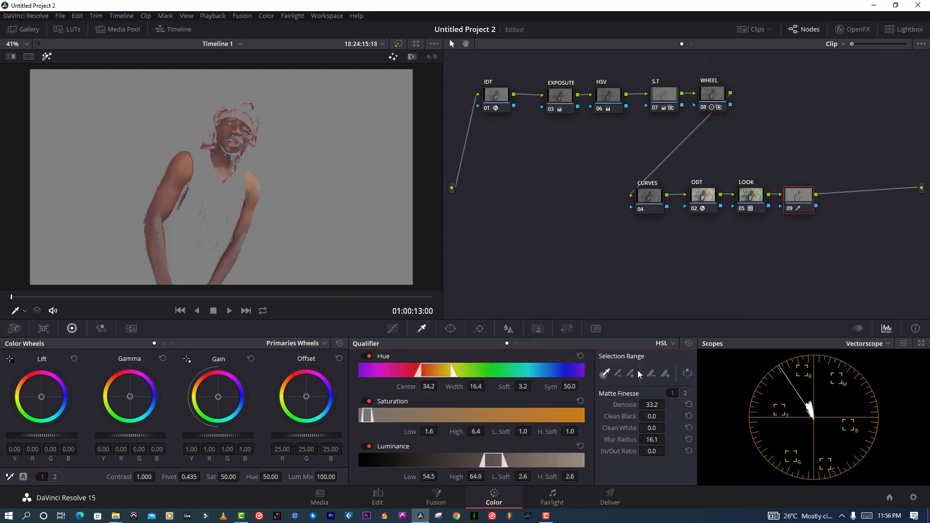
pyautogui.hotkey('shift', 'h')
# Step: Brighten the qualified skin on node 09 by raising a point in the lower midtones of the custom curve
pyautogui.click(163, 342)
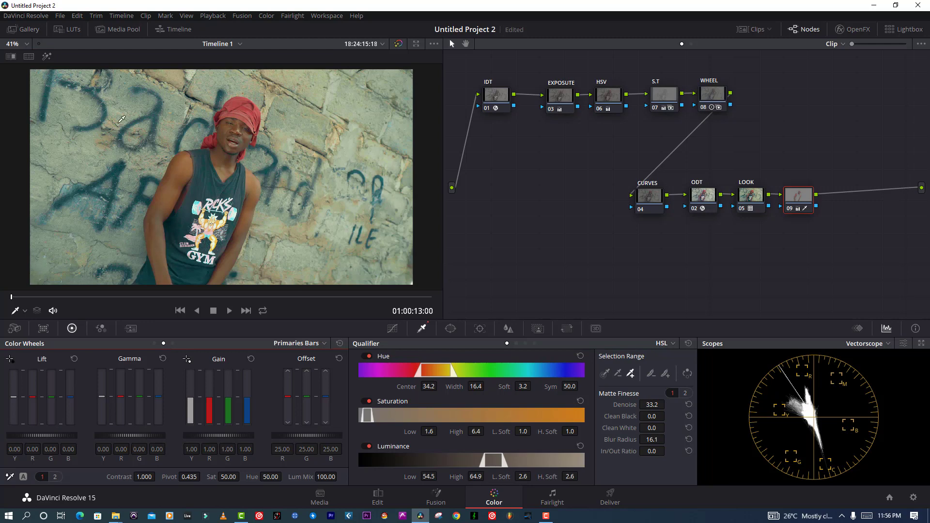
pyautogui.rightClick(122, 119)
pyautogui.click(392, 329)
pyautogui.moveTo(422, 440)
pyautogui.mouseDown()
pyautogui.moveTo(422, 426)
pyautogui.moveTo(426, 434)
pyautogui.mouseUp()
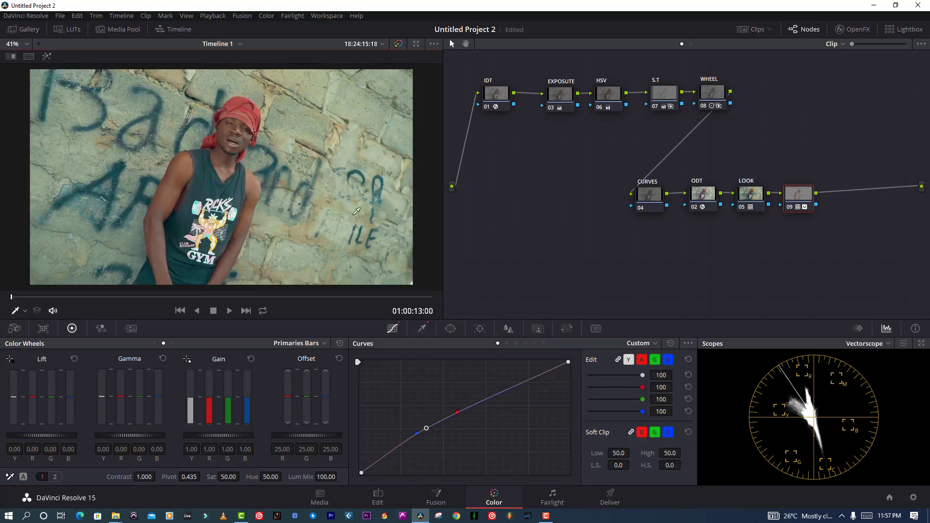
# Step: Add a serial node after node 09 and search the OpenFX effects for glow
pyautogui.hotkey('alt', 's')
pyautogui.click(852, 29)
pyautogui.click(903, 44)
pyautogui.write('glow')
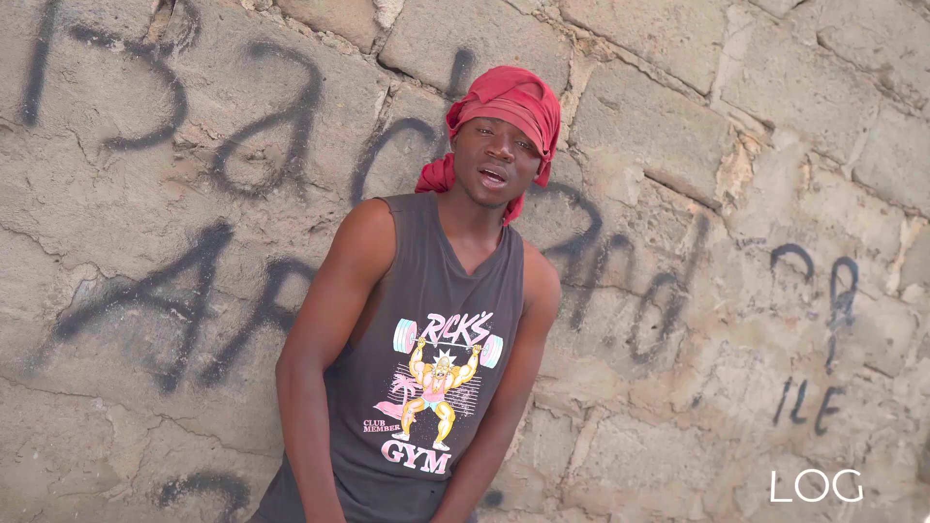